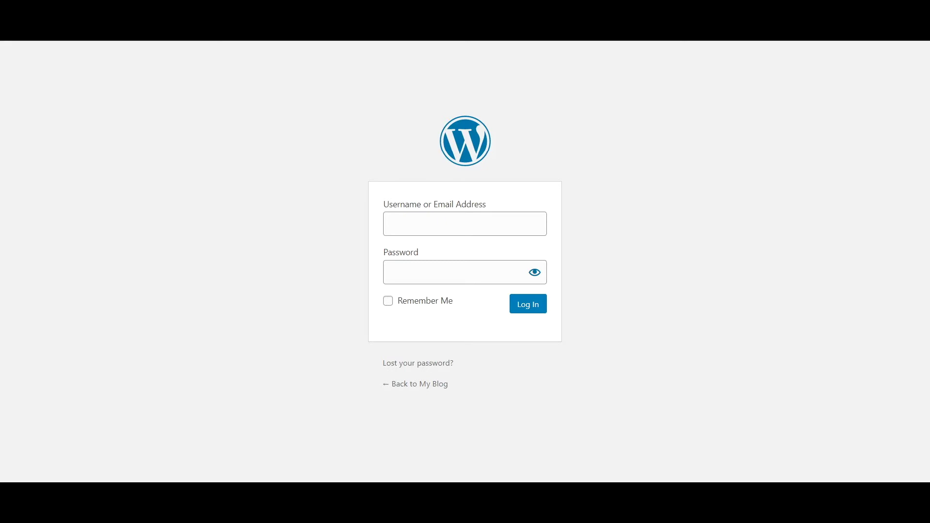
Step: Log in to WordPress with the saved username and password autofill entry
click(409, 223)
click(428, 256)
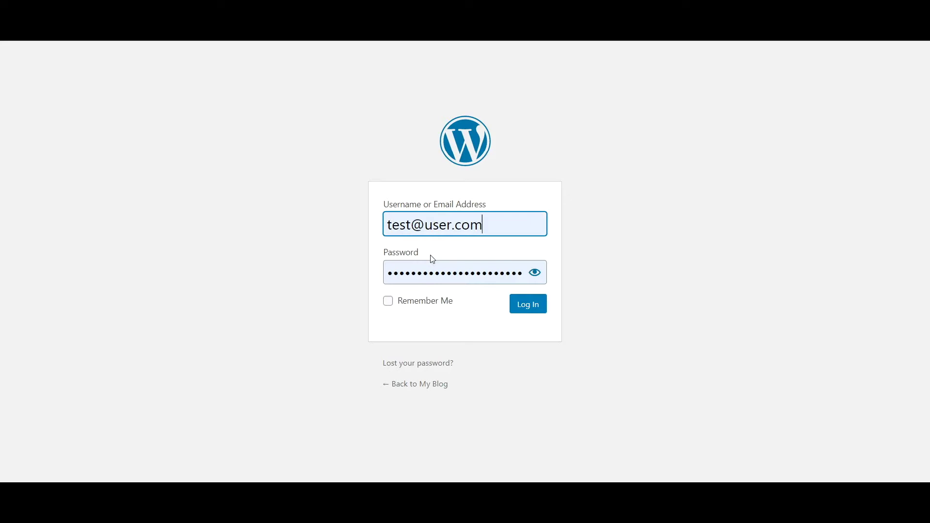
click(528, 312)
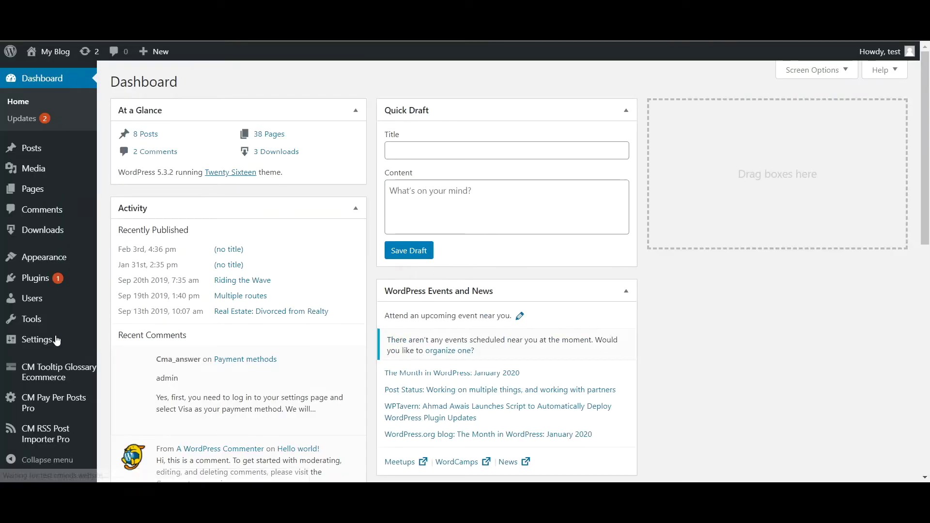
scroll(77, 310, down, 2)
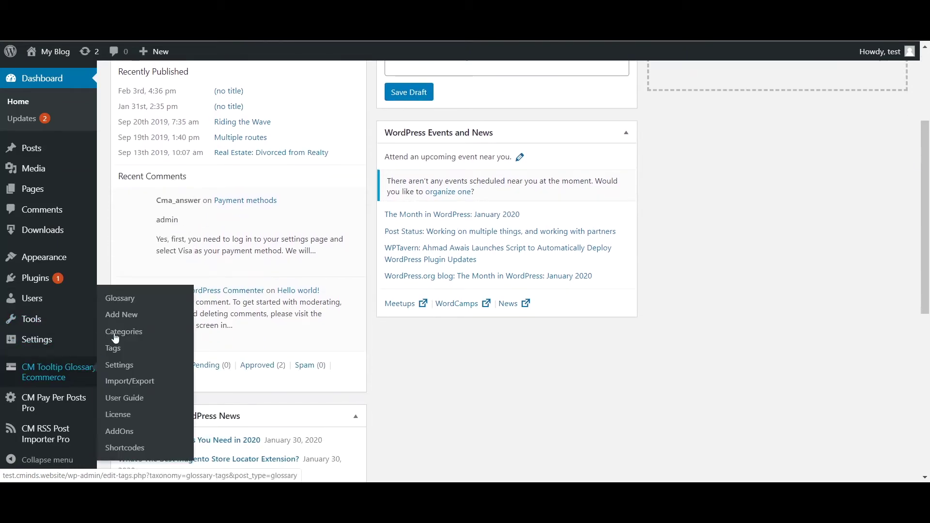
Step: Start a new CM Tooltip Glossary term from the sidebar's Add New entry
click(121, 315)
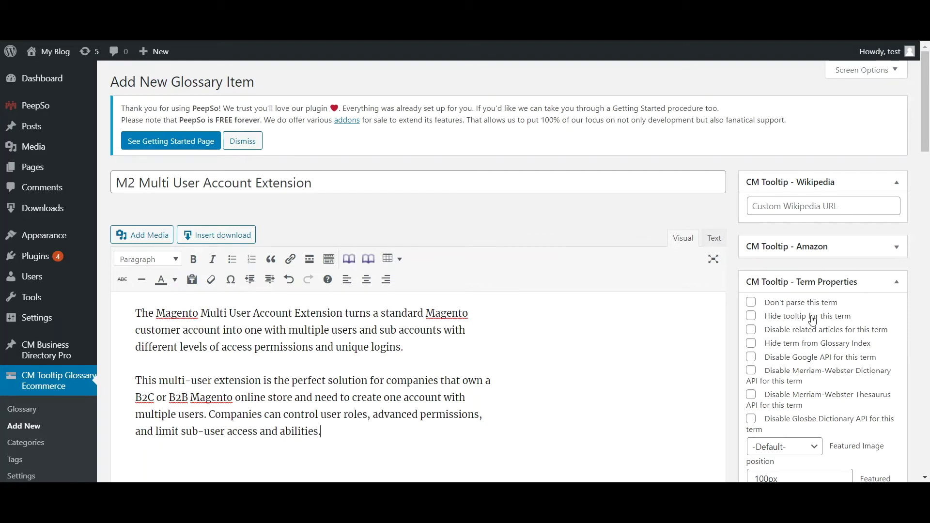
scroll(812, 321, down, 1)
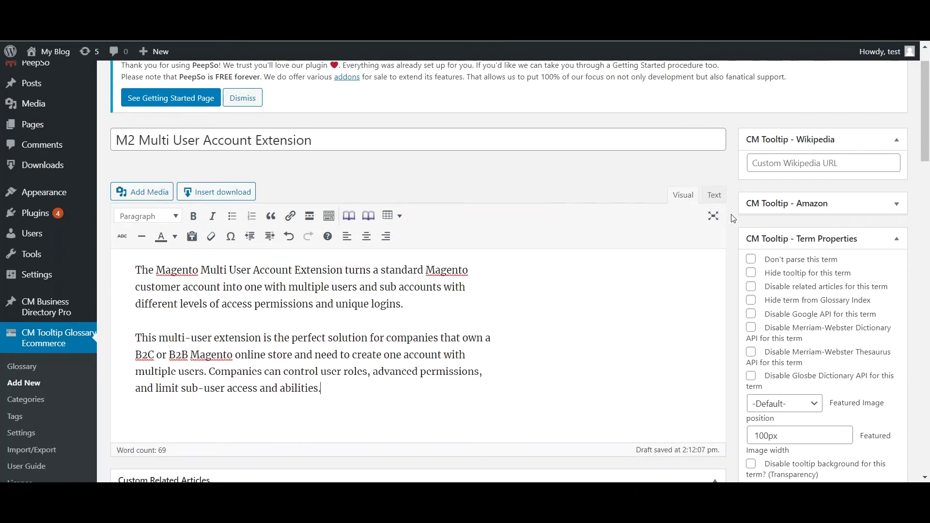
scroll(782, 297, down, 2)
scroll(783, 297, down, 3)
scroll(783, 297, down, 5)
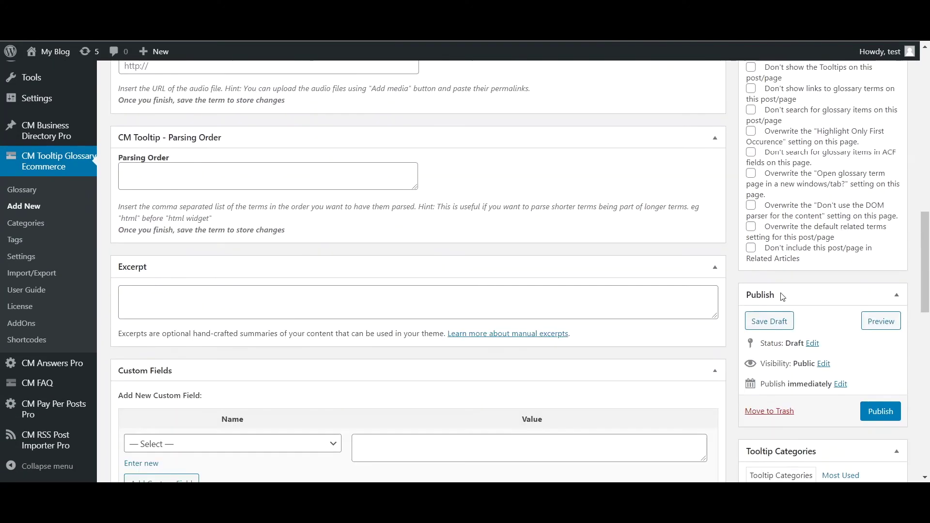
scroll(783, 296, down, 2)
scroll(783, 297, down, 2)
Step: Publish the term with the Magento category and the Magento Extension tag
click(758, 175)
scroll(816, 258, down, 4)
scroll(816, 261, up, 2)
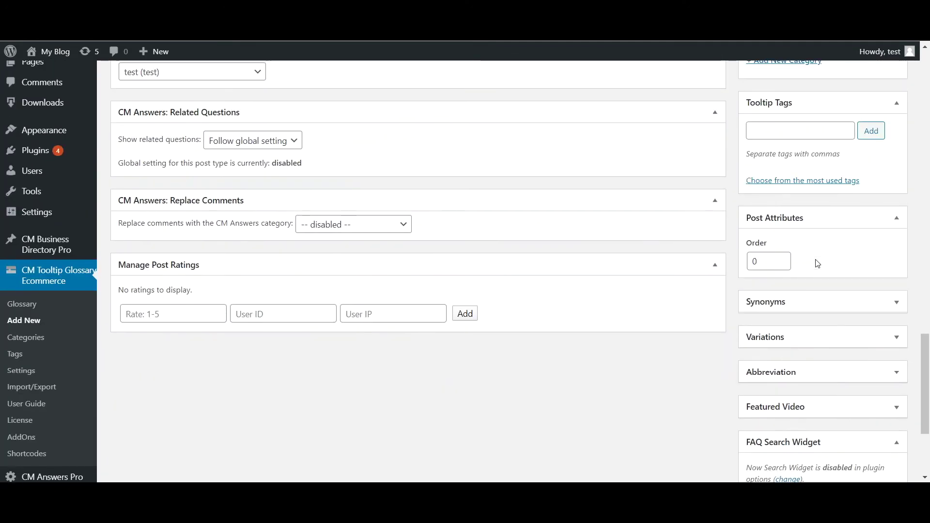
click(820, 182)
click(834, 230)
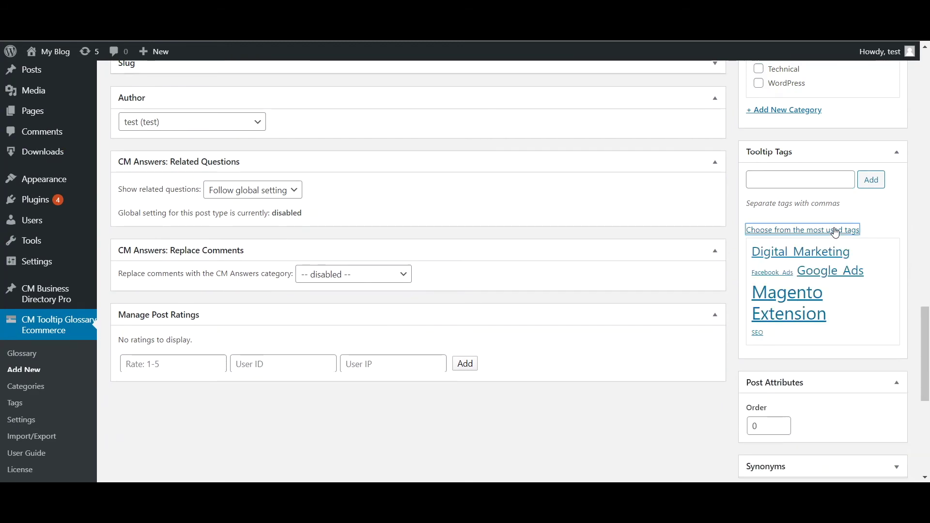
click(805, 293)
scroll(821, 198, up, 5)
click(879, 231)
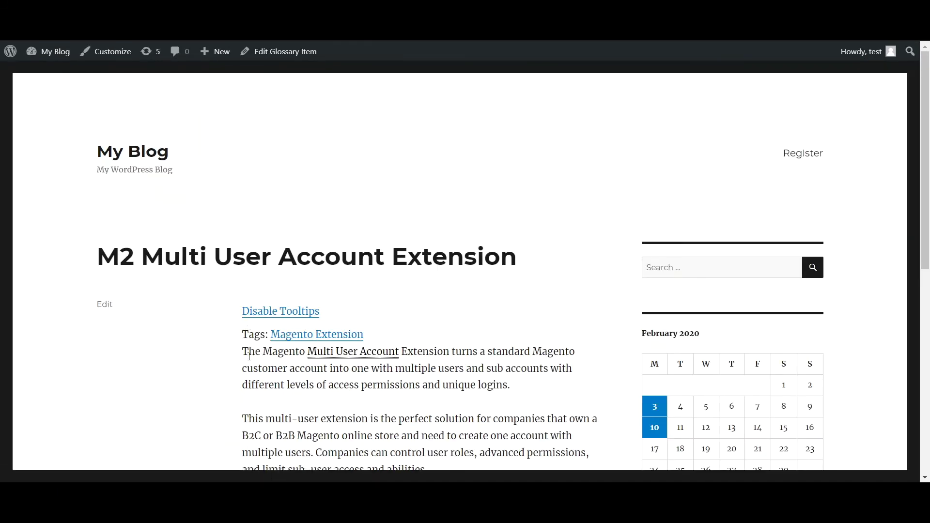
mouse_move(333, 351)
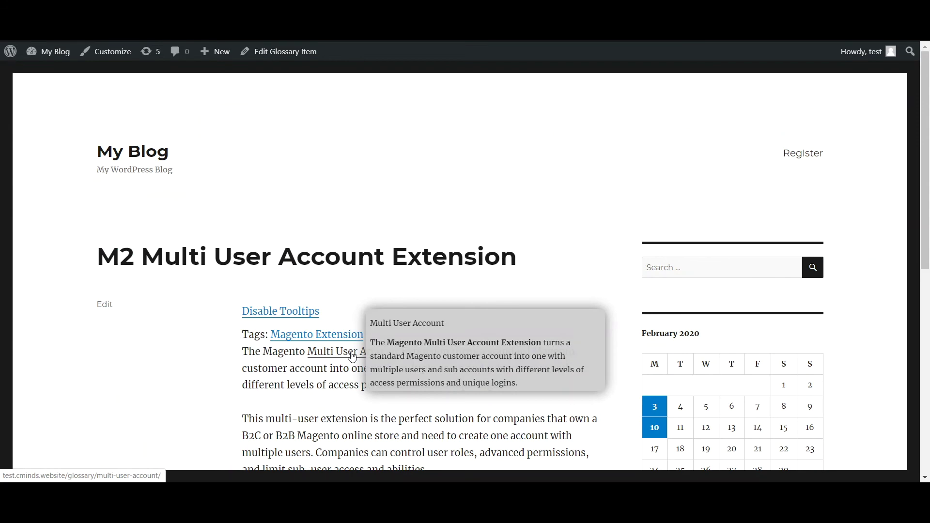
scroll(352, 356, down, 3)
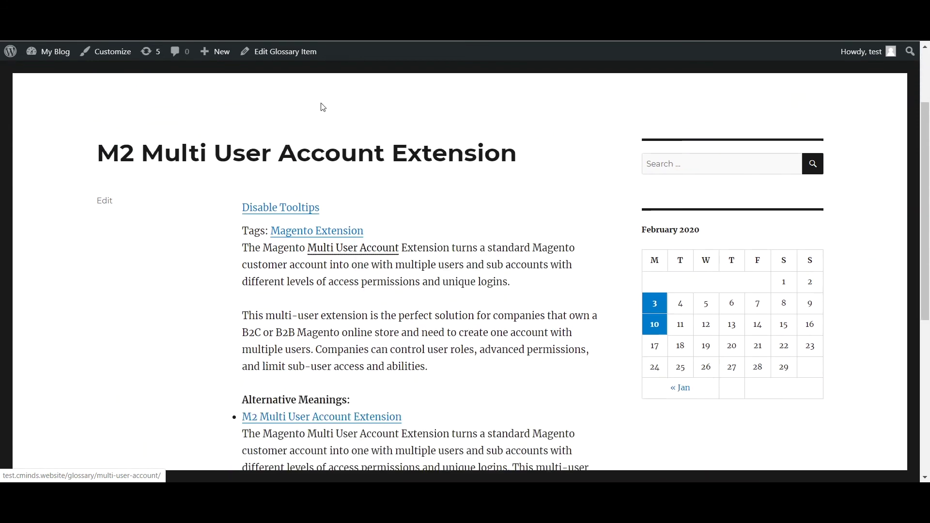